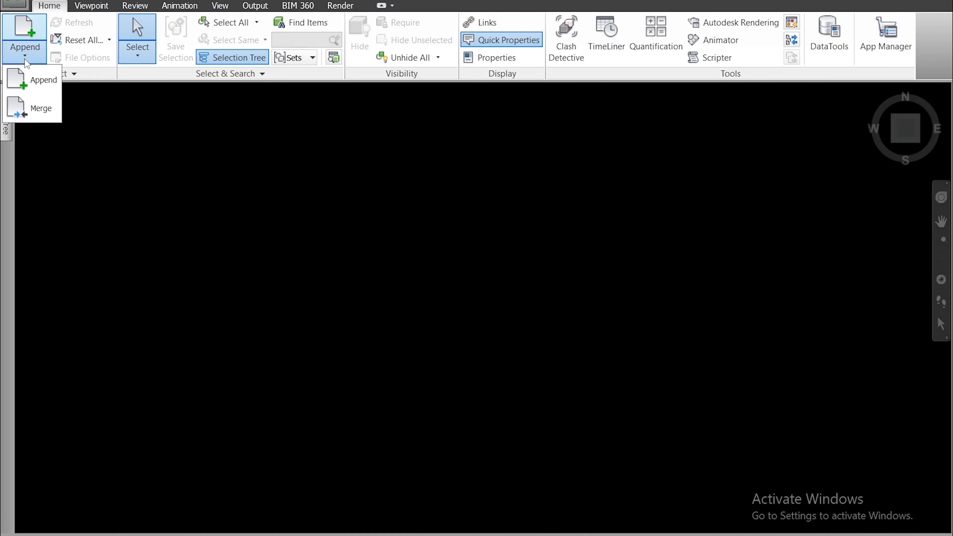
# - Append the basic NWC model to the empty scene and bring the whole building into view
pyautogui.click(38, 78)
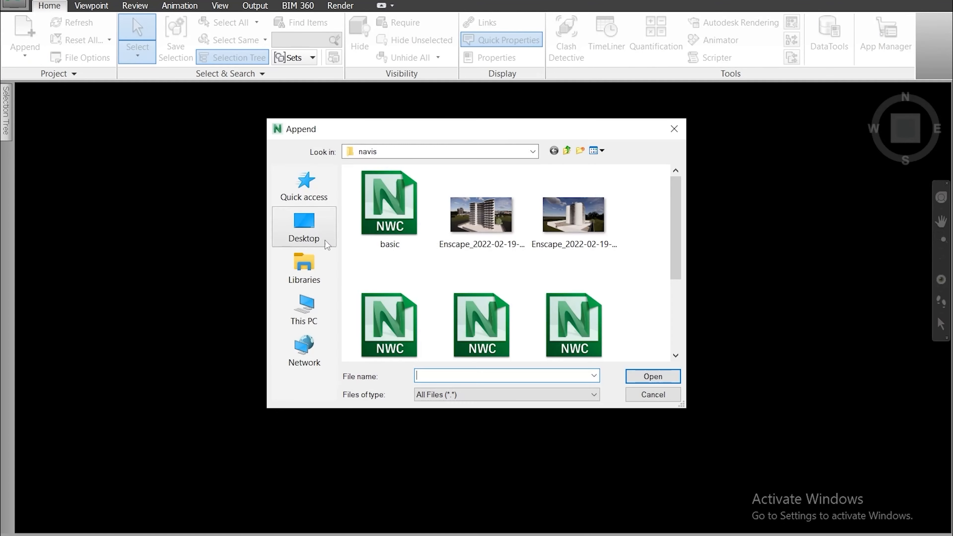
pyautogui.click(402, 224)
pyautogui.doubleClick(402, 224)
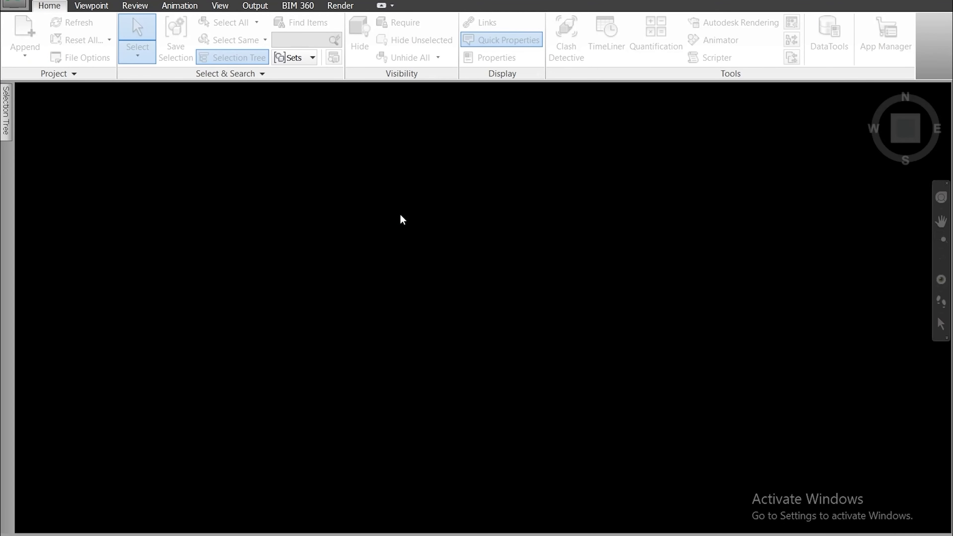
pyautogui.keyDown('shift'); pyautogui.moveTo(775, 249); pyautogui.dragTo(413, 276, button='middle'); pyautogui.keyUp('shift')
pyautogui.scroll(4, 434, 251)
pyautogui.scroll(3, 523, 303)
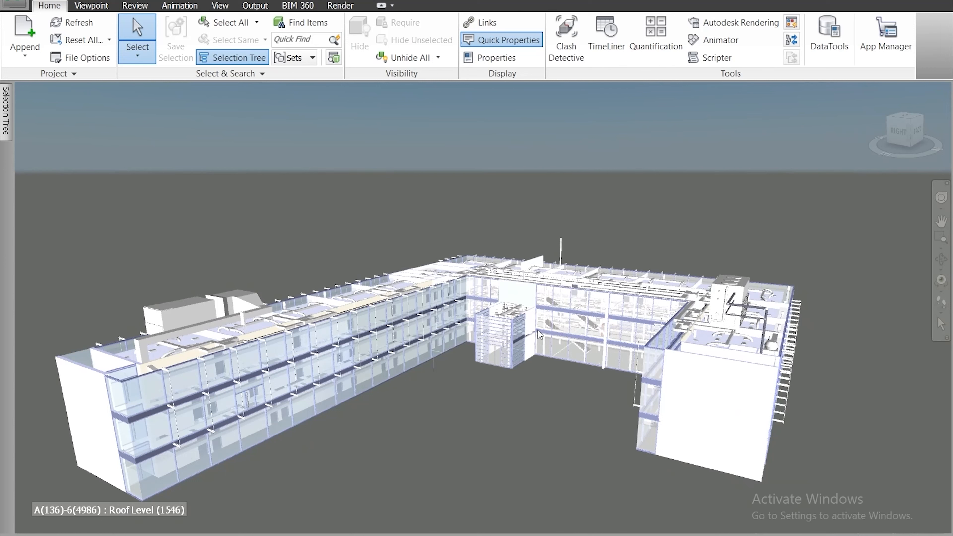
# - Open Clash Detective and add a new clash test
pyautogui.moveTo(539, 333)
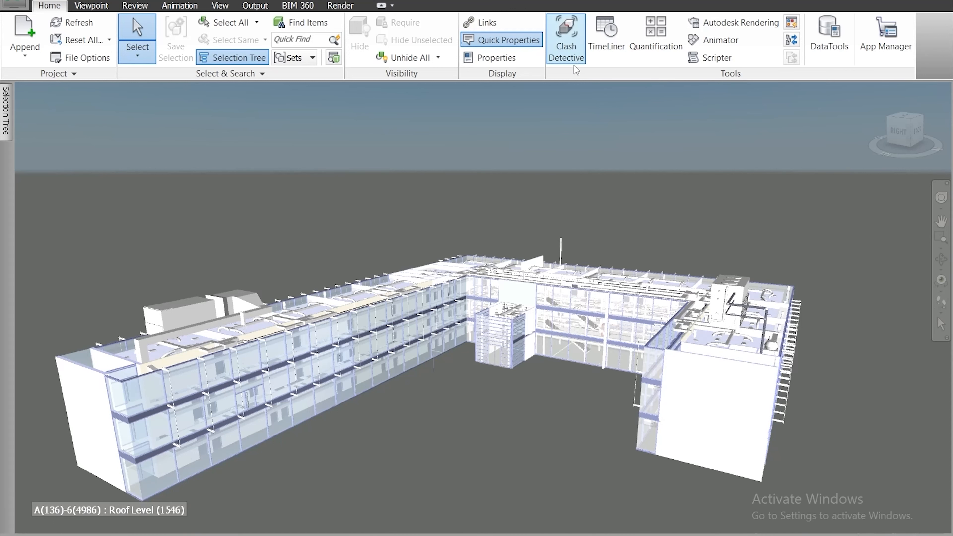
pyautogui.click(569, 59)
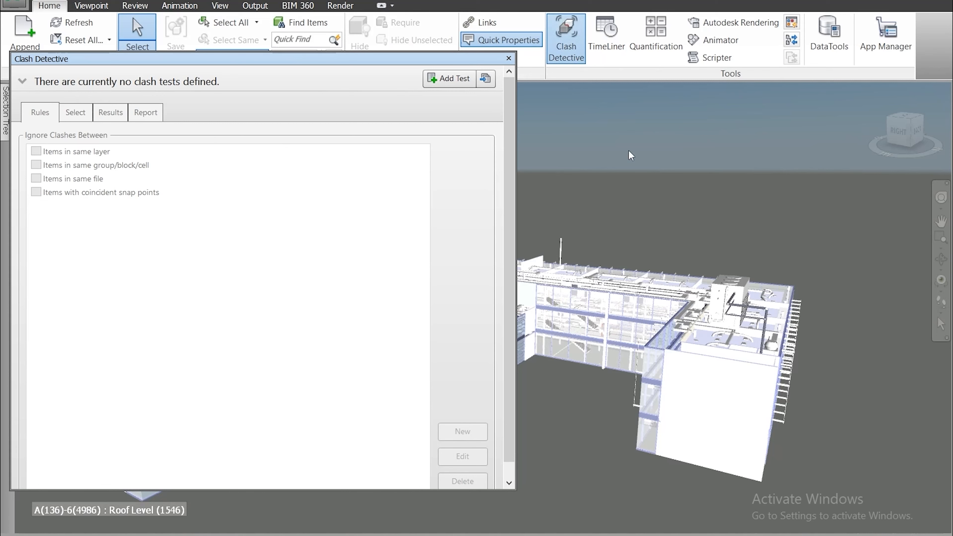
pyautogui.moveTo(676, 257); pyautogui.dragTo(770, 251, button='middle')
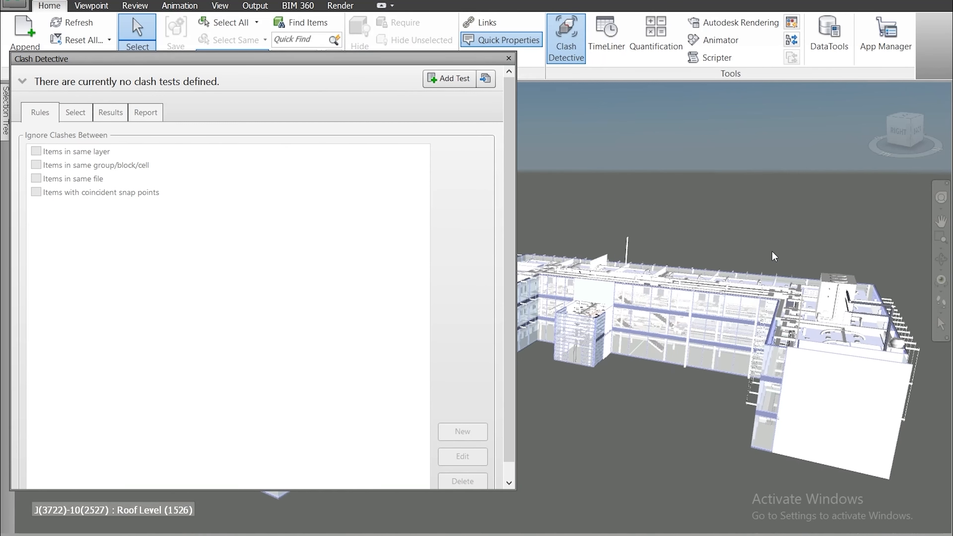
pyautogui.click(455, 81)
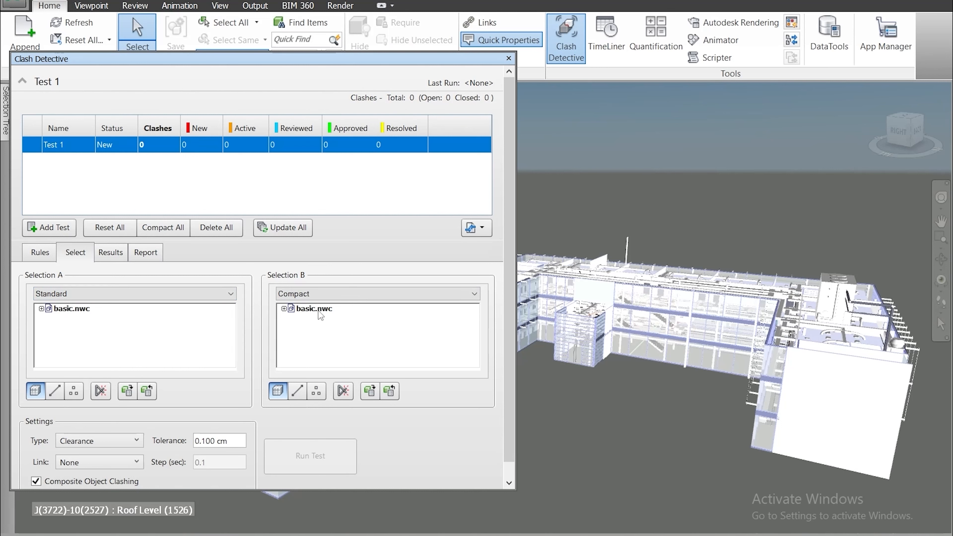
# - Set Level 1 as Selection A and Level 2 as Selection B of basic.nwc, and run the clash test
pyautogui.click(42, 309)
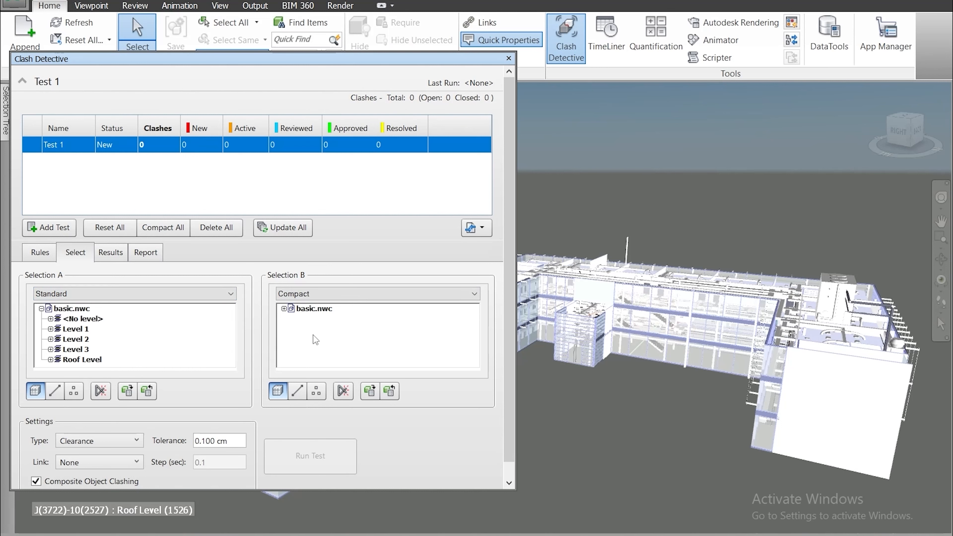
pyautogui.click(284, 309)
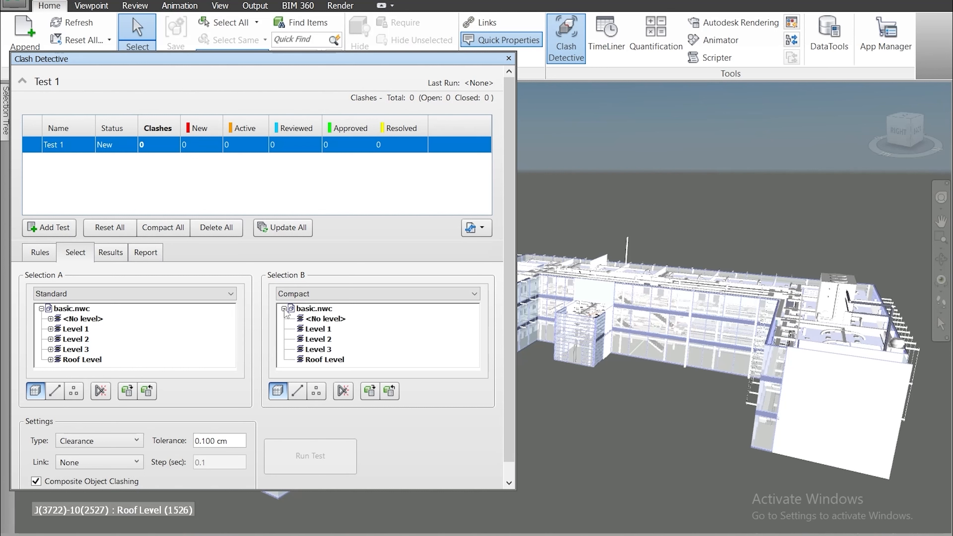
pyautogui.click(80, 329)
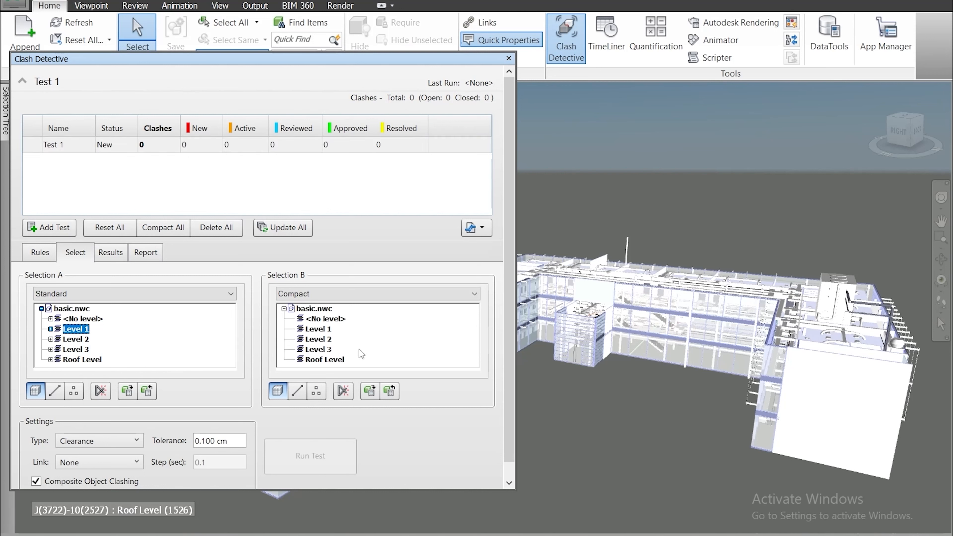
pyautogui.click(319, 340)
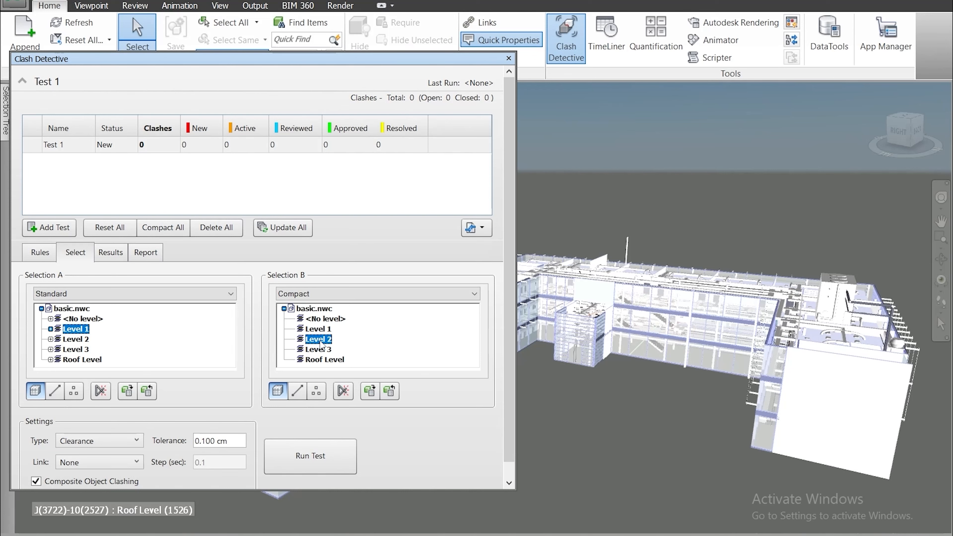
pyautogui.click(320, 462)
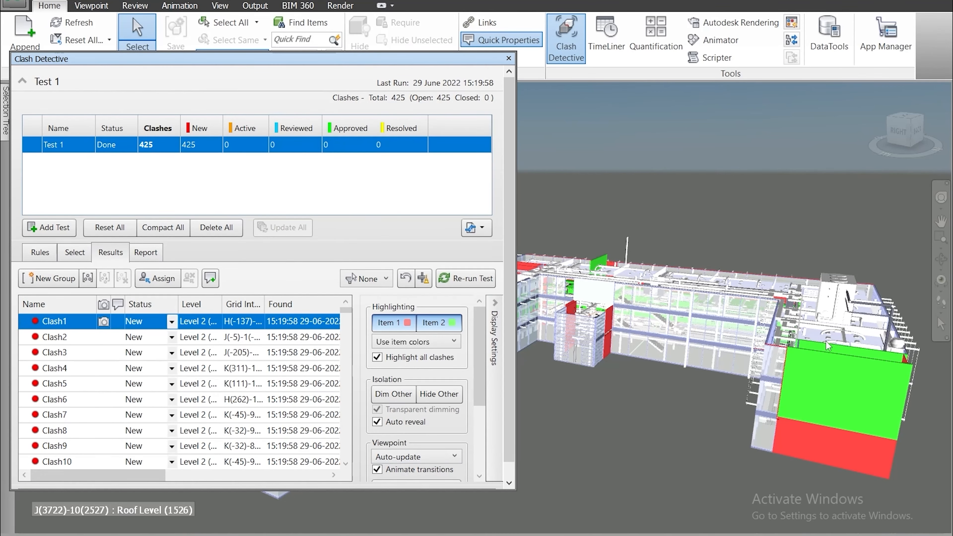
# - Examine the highlighted clashes across the building from several angles and review the available rules for ignoring clashes
pyautogui.scroll(1, 829, 346)
pyautogui.scroll(-3, 777, 356)
pyautogui.keyDown('shift'); pyautogui.moveTo(738, 398); pyautogui.dragTo(3, 396, button='middle'); pyautogui.keyUp('shift')
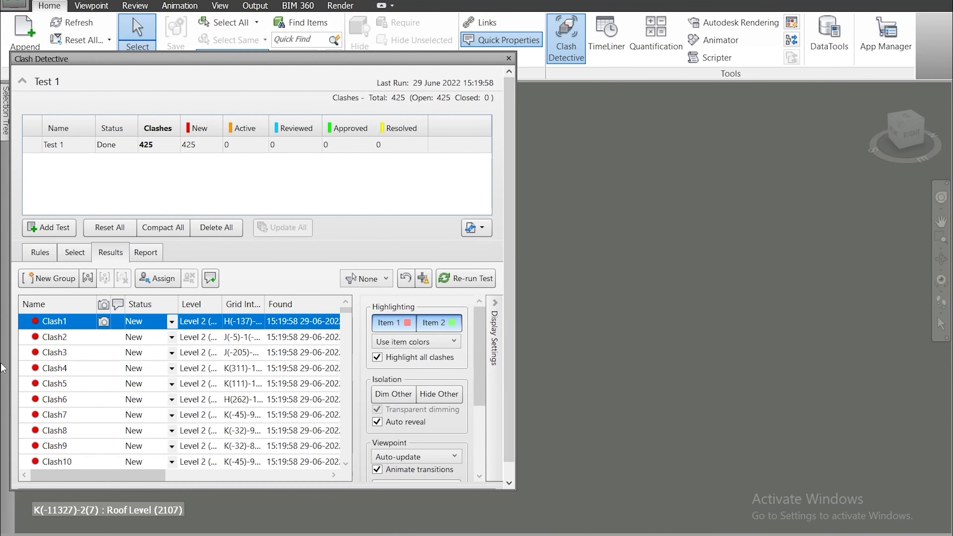
pyautogui.click(871, 90)
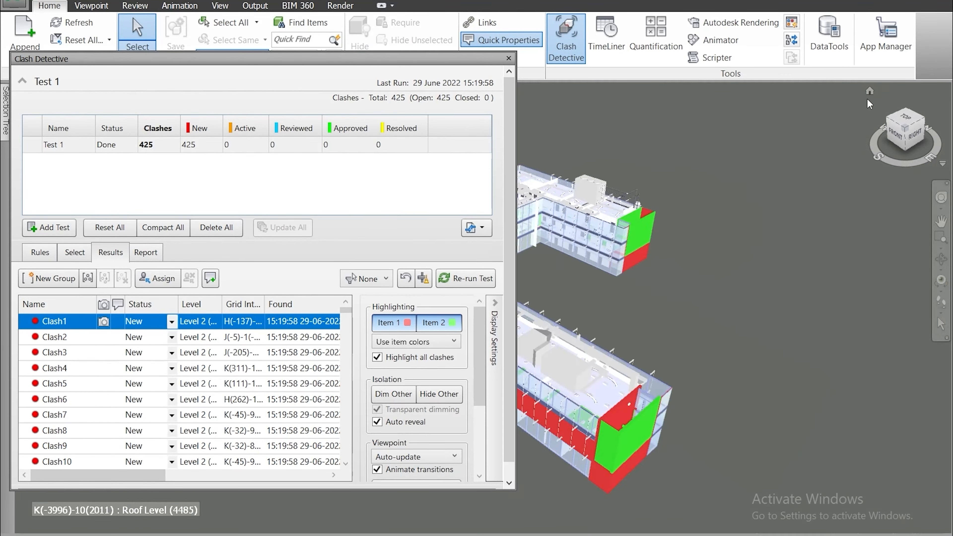
pyautogui.moveTo(689, 254); pyautogui.dragTo(837, 263, button='middle')
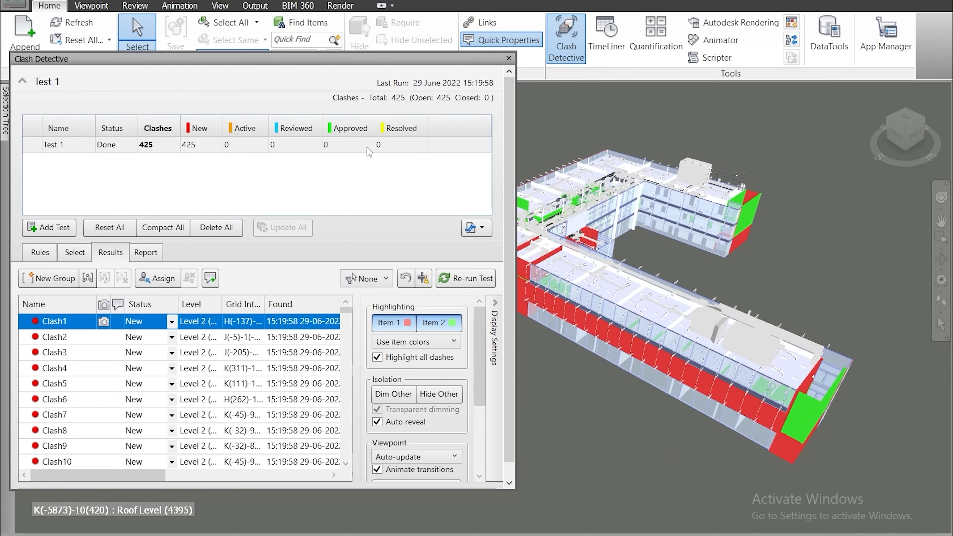
pyautogui.keyDown('shift'); pyautogui.moveTo(666, 285); pyautogui.dragTo(623, 324, button='middle'); pyautogui.keyUp('shift')
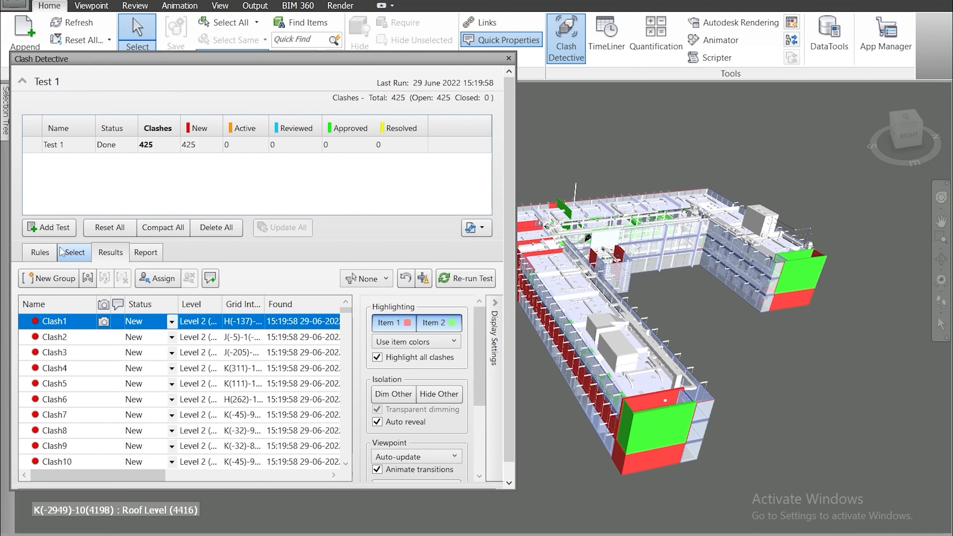
pyautogui.click(39, 254)
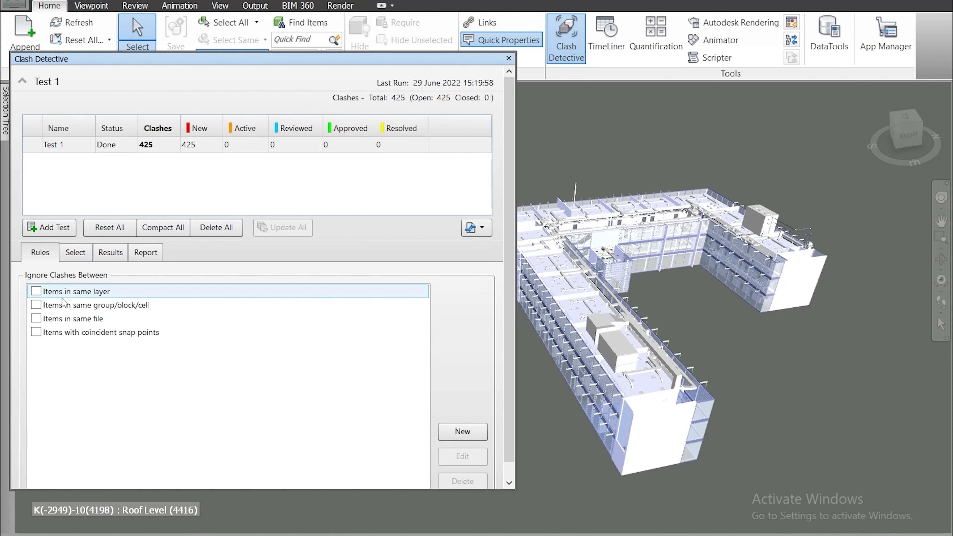
# - Switch the clash geometry of both selections from surfaces to lines and run the test again
pyautogui.click(75, 252)
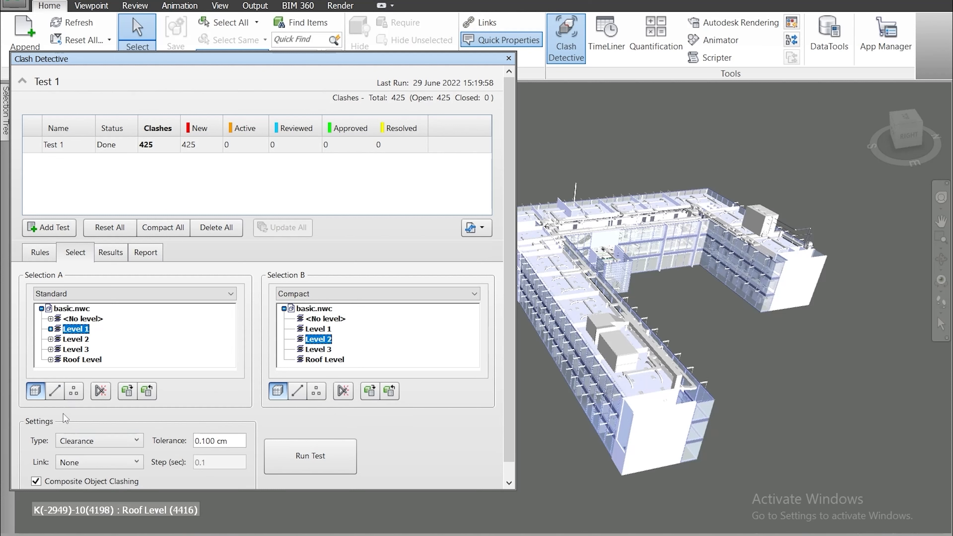
pyautogui.click(55, 391)
pyautogui.click(34, 393)
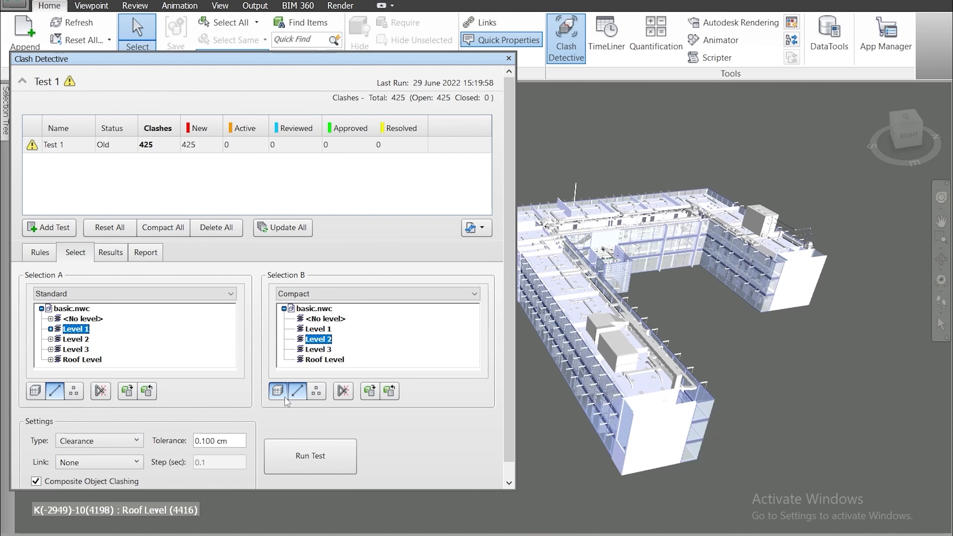
pyautogui.click(311, 456)
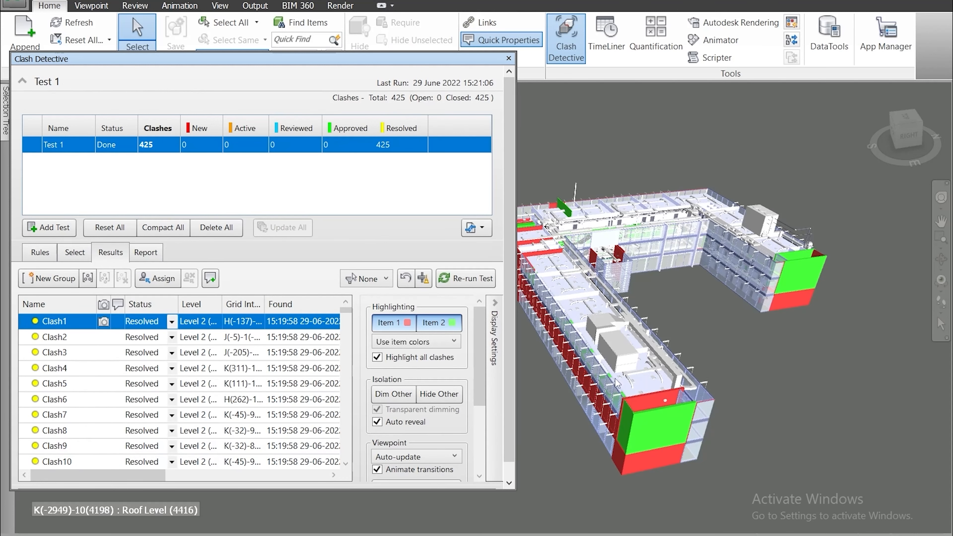
# - Enable self-intersection checking for both Selection A and Selection B, and run the test again
pyautogui.moveTo(705, 401)
pyautogui.keyDown('shift'); pyautogui.mouseDown(button='middle')
pyautogui.moveTo(661, 370)
pyautogui.moveTo(596, 376)
pyautogui.mouseUp(button='middle'); pyautogui.keyUp('shift')
pyautogui.scroll(8, 595, 292)
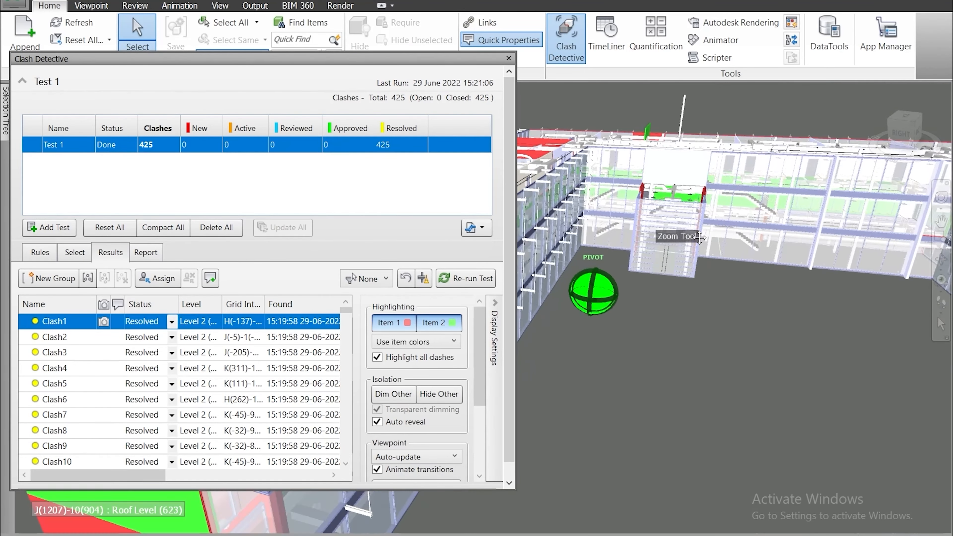
pyautogui.moveTo(699, 237); pyautogui.dragTo(792, 309, button='middle')
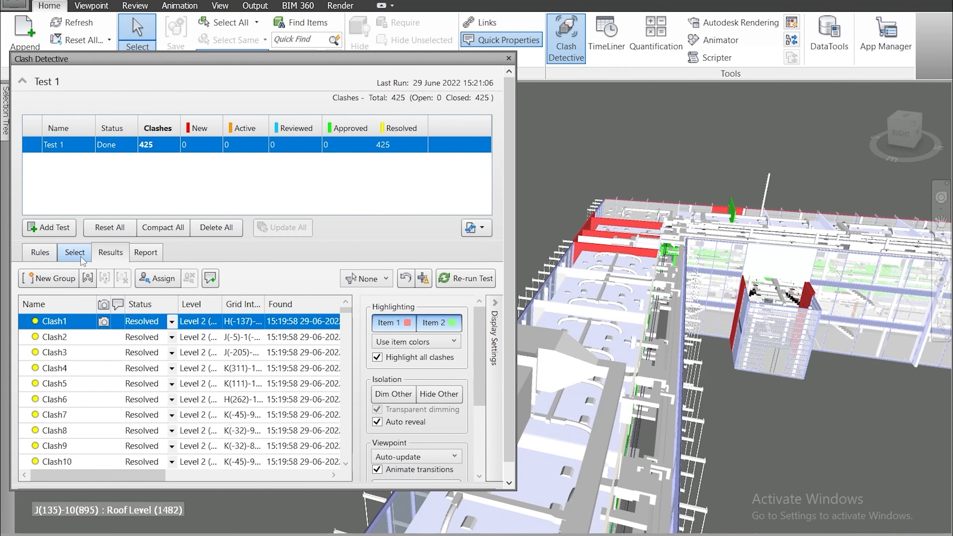
pyautogui.click(75, 252)
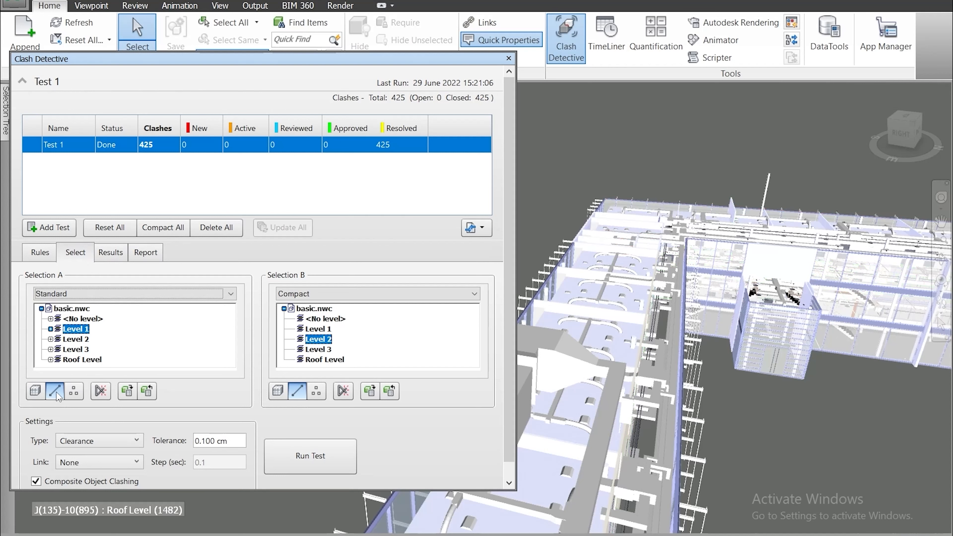
pyautogui.click(101, 391)
pyautogui.click(343, 392)
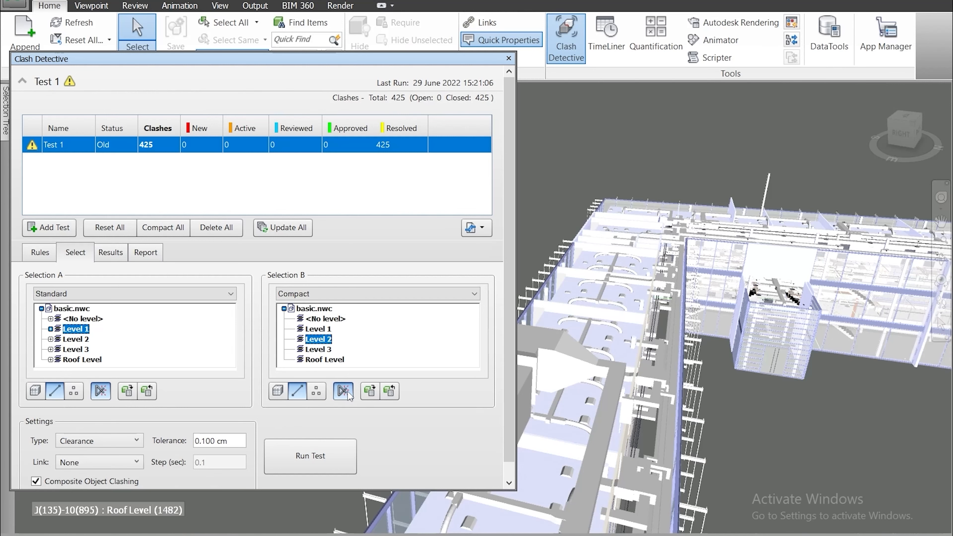
pyautogui.click(347, 455)
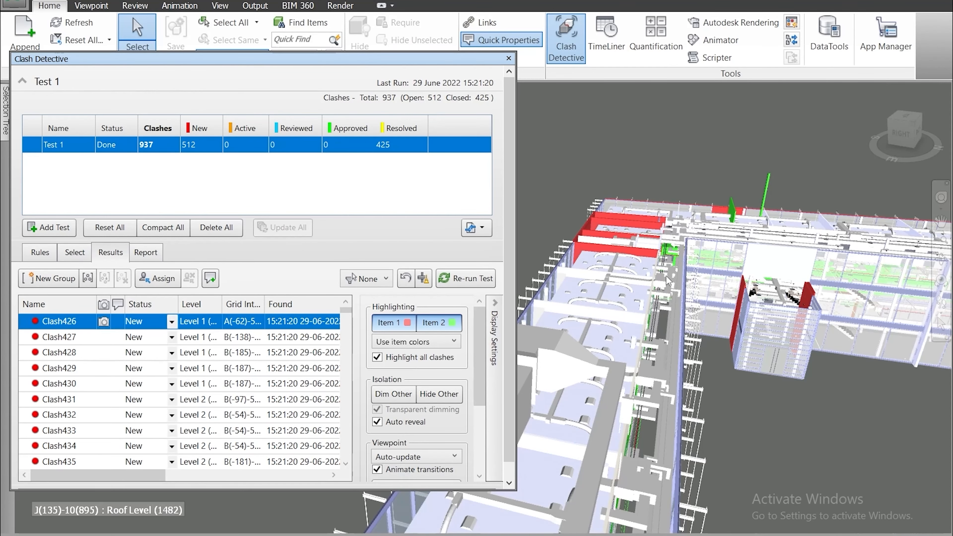
# - Examine the highlighted clashing walls and the ductwork at roof level up close
pyautogui.moveTo(606, 290)
pyautogui.keyDown('shift'); pyautogui.mouseDown(button='middle')
pyautogui.moveTo(679, 277)
pyautogui.moveTo(719, 288)
pyautogui.moveTo(722, 299)
pyautogui.mouseUp(button='middle'); pyautogui.keyUp('shift')
pyautogui.keyDown('shift'); pyautogui.moveTo(602, 318); pyautogui.dragTo(788, 313, button='middle'); pyautogui.keyUp('shift')
pyautogui.keyDown('shift'); pyautogui.moveTo(705, 312); pyautogui.dragTo(756, 325, button='middle'); pyautogui.keyUp('shift')
pyautogui.moveTo(762, 214); pyautogui.dragTo(680, 292, button='middle')
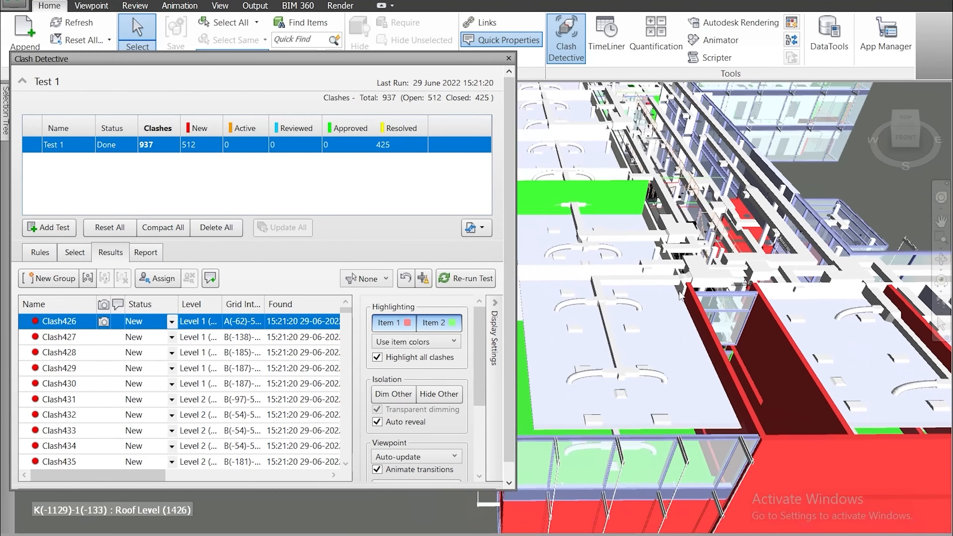
pyautogui.scroll(10, 680, 297)
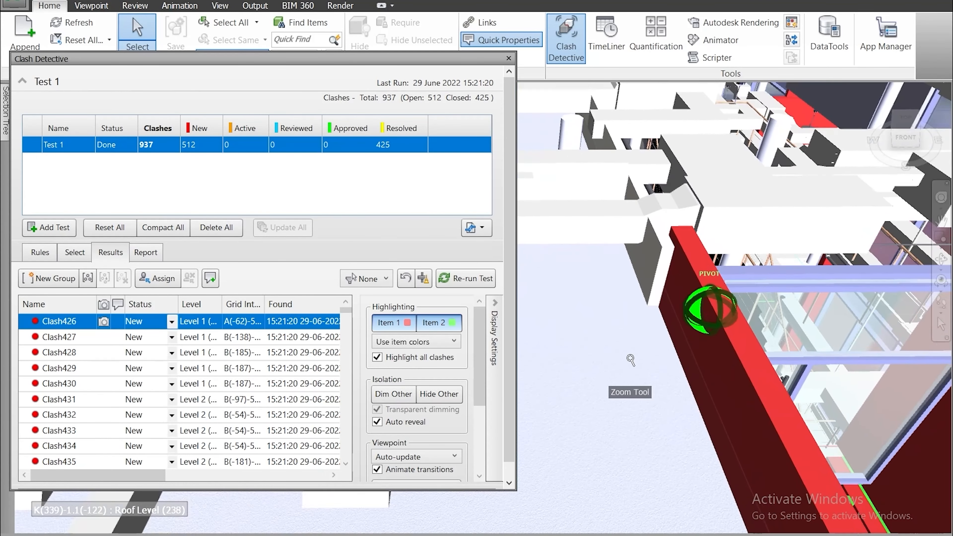
pyautogui.scroll(-1, 631, 360)
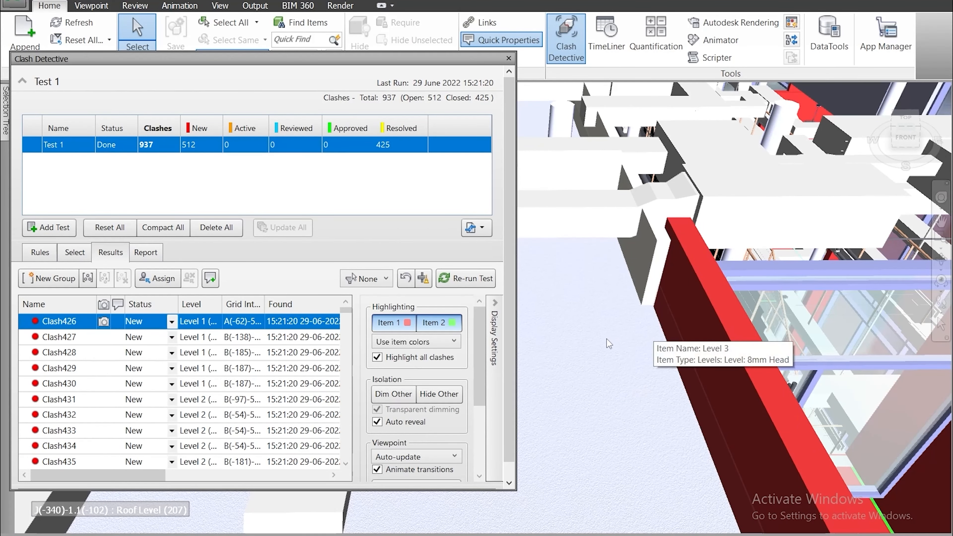
# - Turn off the Item 1 highlighting and inspect the remaining Item 2 wall on the roof up close
pyautogui.click(403, 327)
pyautogui.scroll(-5, 833, 304)
pyautogui.scroll(-6, 832, 304)
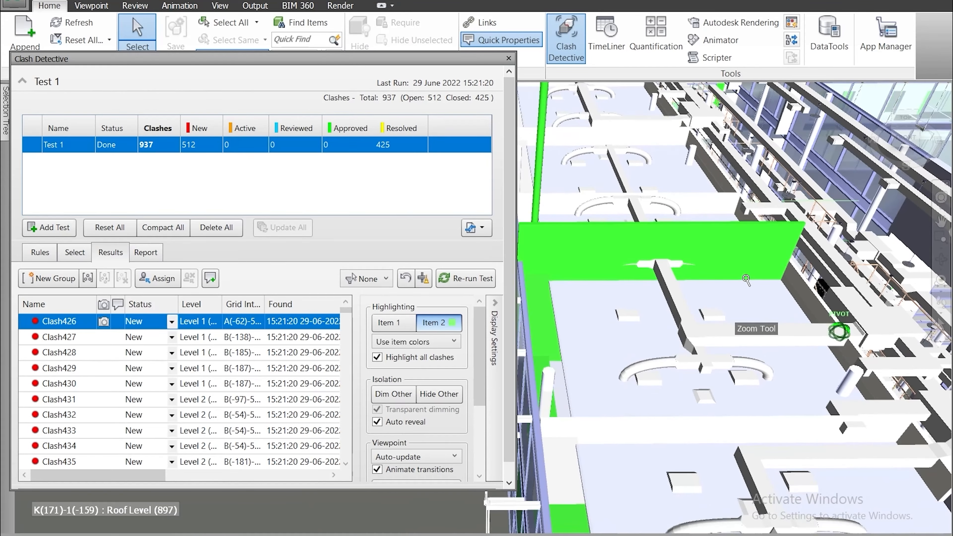
pyautogui.scroll(6, 745, 280)
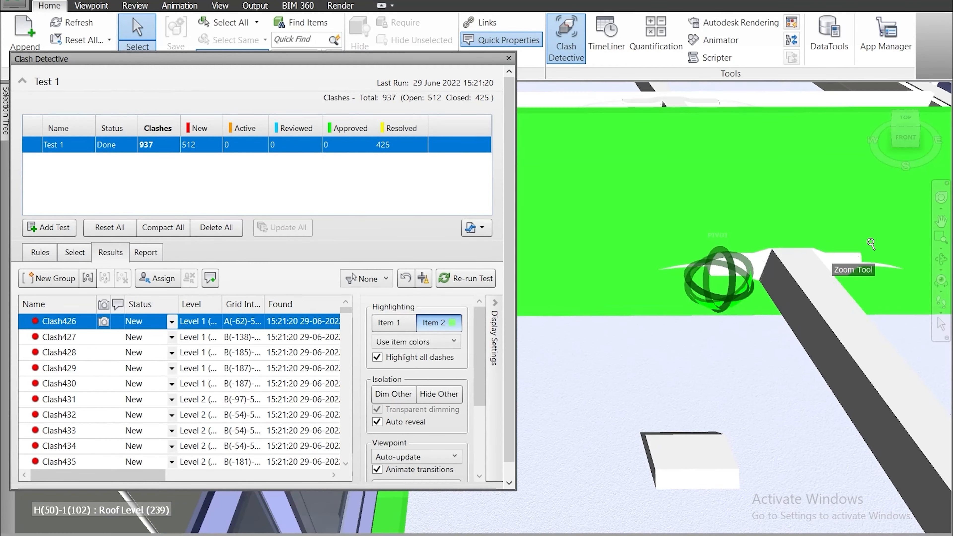
pyautogui.scroll(3, 848, 259)
# - Turn Item 1 highlighting on and Item 2 highlighting off, and inspect the highlighted facade panels up close
pyautogui.click(402, 326)
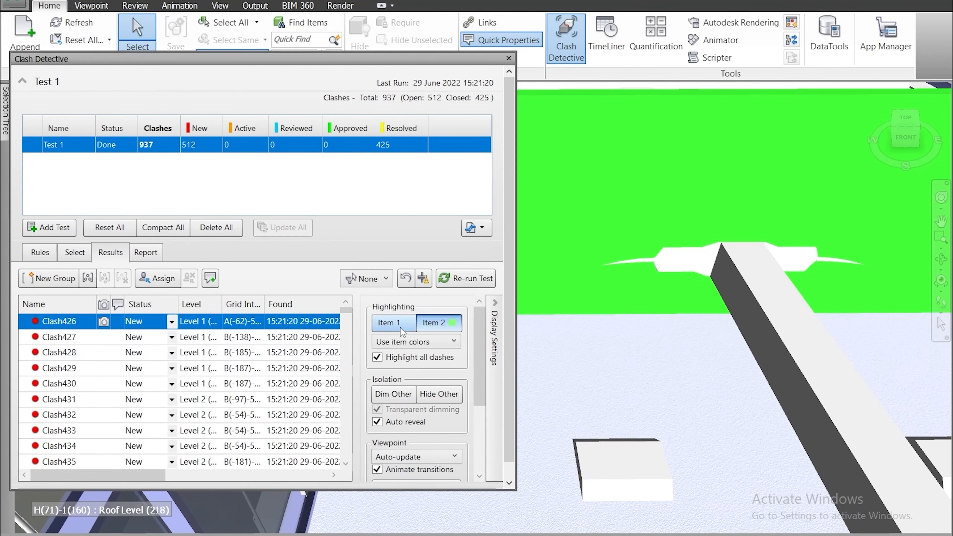
pyautogui.click(438, 325)
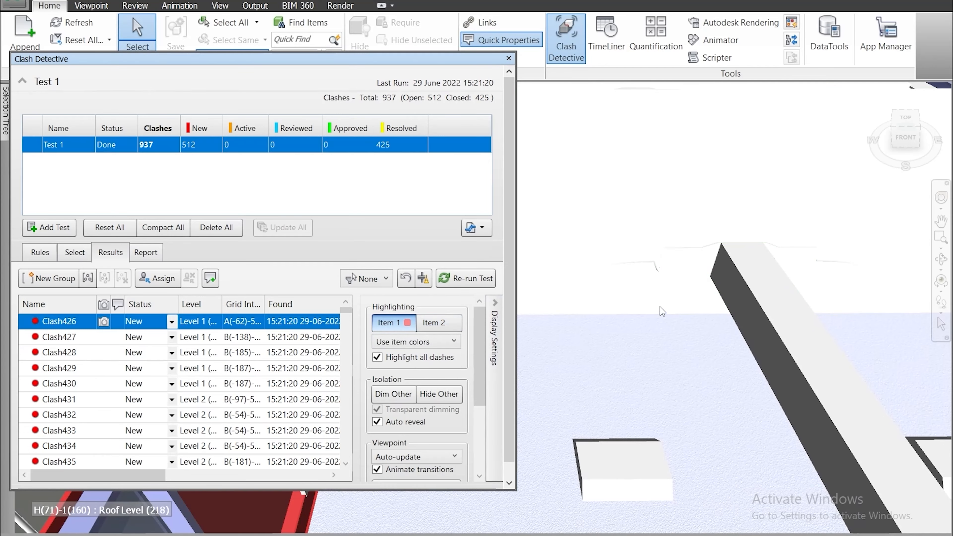
pyautogui.scroll(-8, 662, 311)
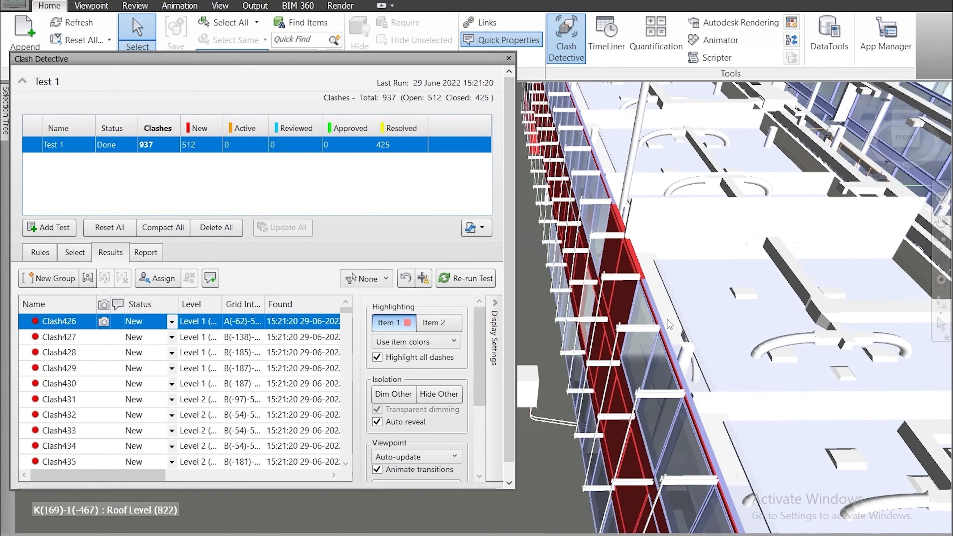
pyautogui.scroll(6, 607, 301)
pyautogui.moveTo(591, 204); pyautogui.dragTo(674, 224, button='middle')
pyautogui.scroll(6, 675, 223)
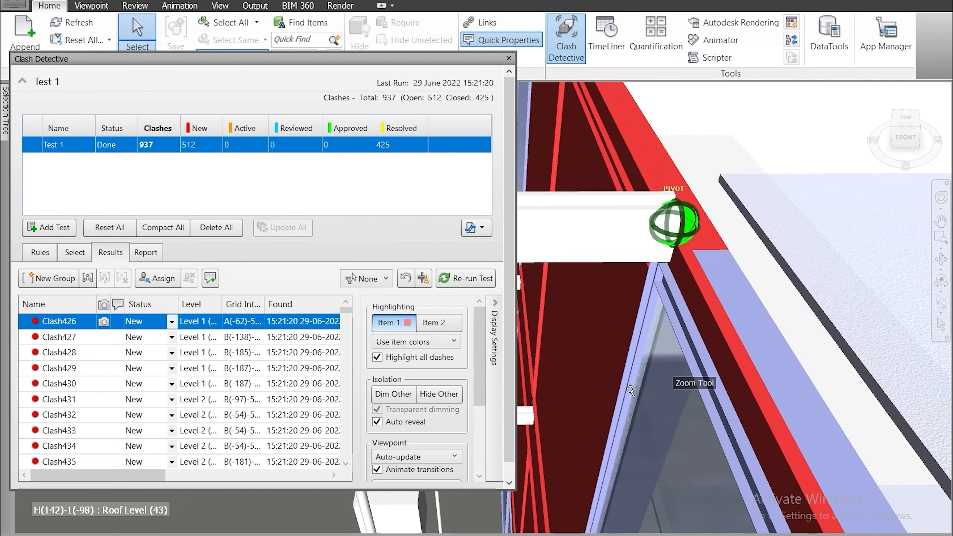
pyautogui.scroll(5, 739, 248)
pyautogui.moveTo(739, 247)
pyautogui.mouseDown(button='middle')
pyautogui.moveTo(638, 396)
pyautogui.moveTo(733, 267)
pyautogui.moveTo(738, 222)
pyautogui.moveTo(743, 235)
pyautogui.mouseUp(button='middle')
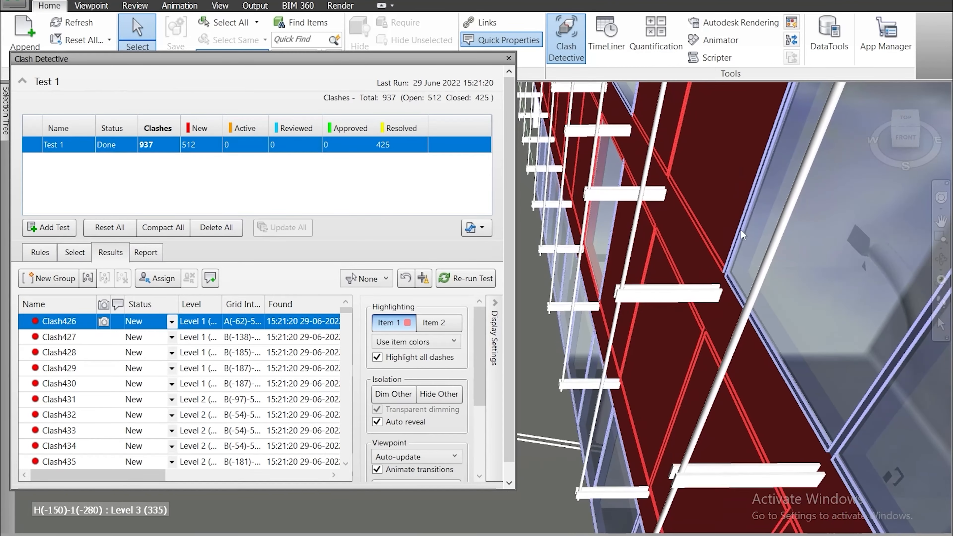
# - Toggle Item 1 highlighting off and back on, and turn on Item 2 highlighting so both clashing items are coloured
pyautogui.moveTo(753, 397); pyautogui.dragTo(780, 240, button='middle')
pyautogui.click(390, 322)
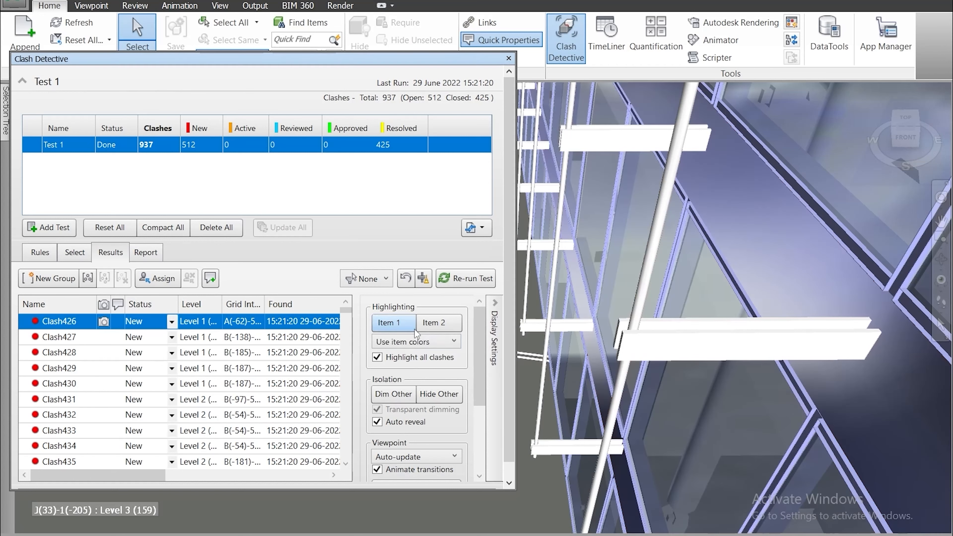
pyautogui.click(398, 324)
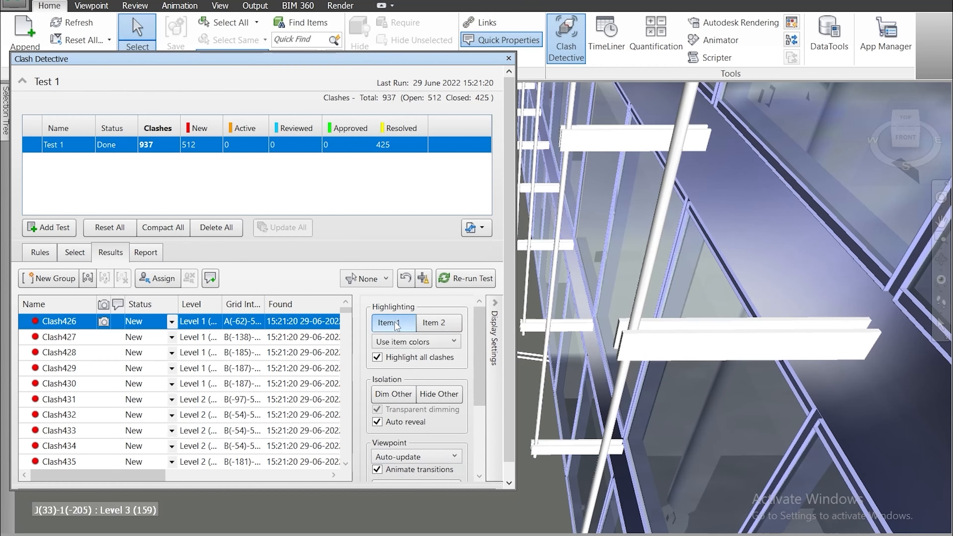
pyautogui.click(435, 323)
# - Review Clash428, Clash429, Clash431 and Clash434 in the model, and look through the isolation, viewpoint, simulation and context display settings
pyautogui.scroll(-3, 441, 454)
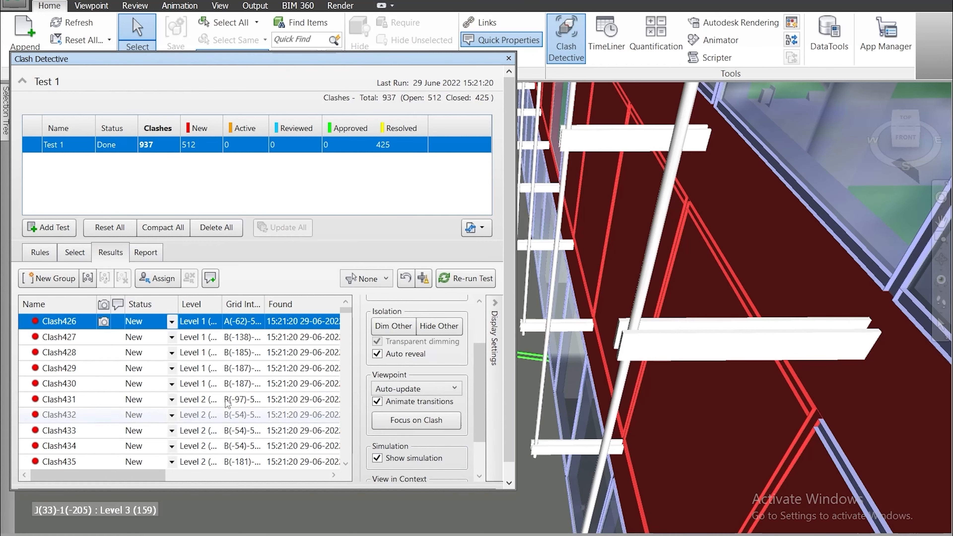
pyautogui.click(75, 354)
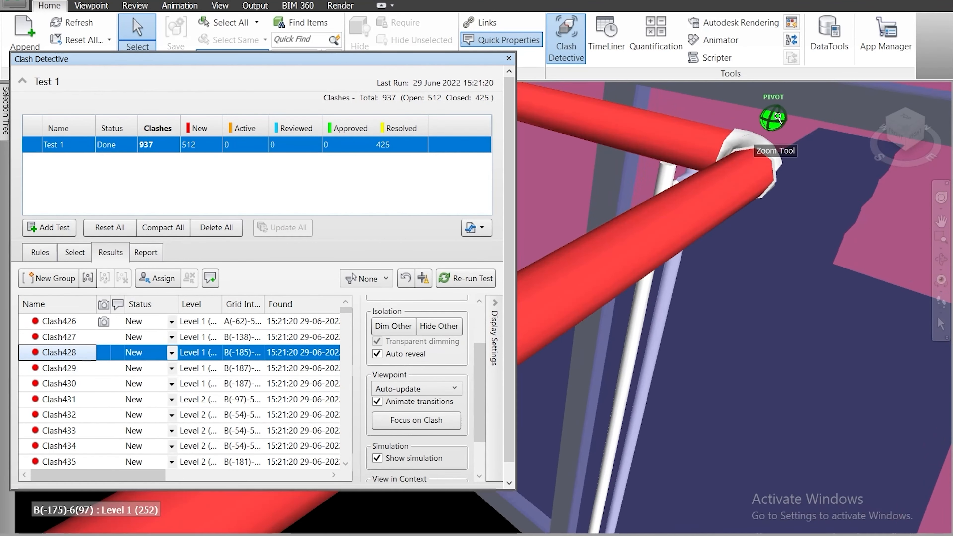
pyautogui.press('Down')
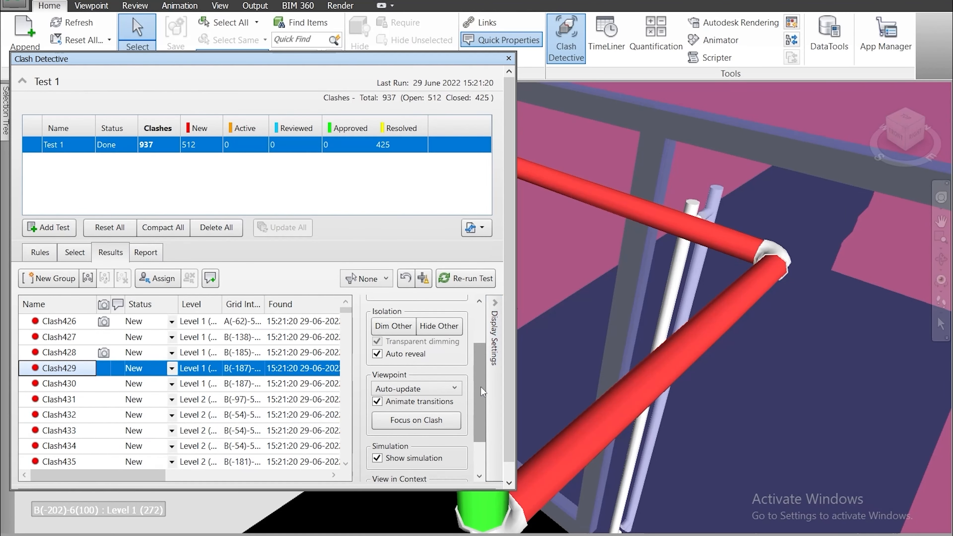
pyautogui.scroll(-1, 478, 390)
pyautogui.moveTo(478, 396)
pyautogui.mouseDown()
pyautogui.moveTo(482, 428)
pyautogui.moveTo(479, 408)
pyautogui.mouseUp()
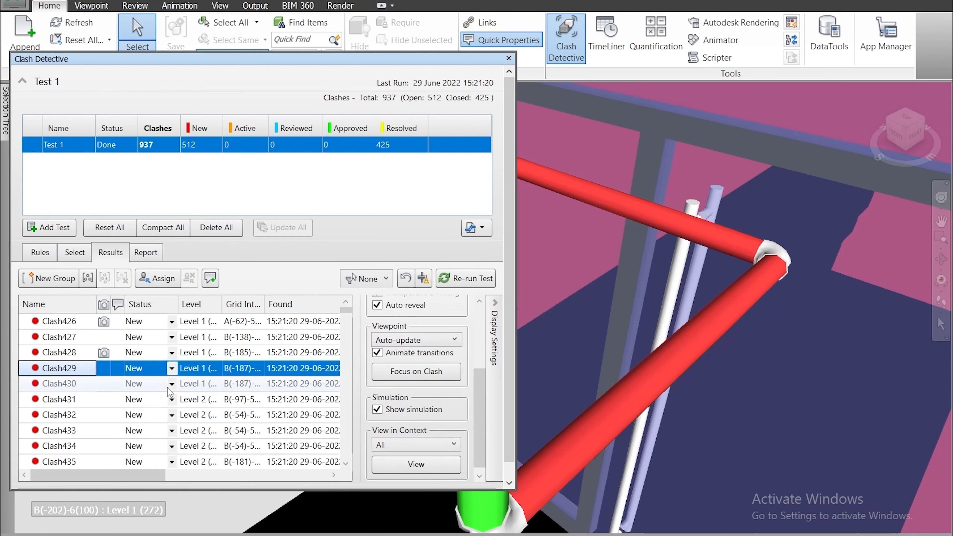
pyautogui.click(144, 402)
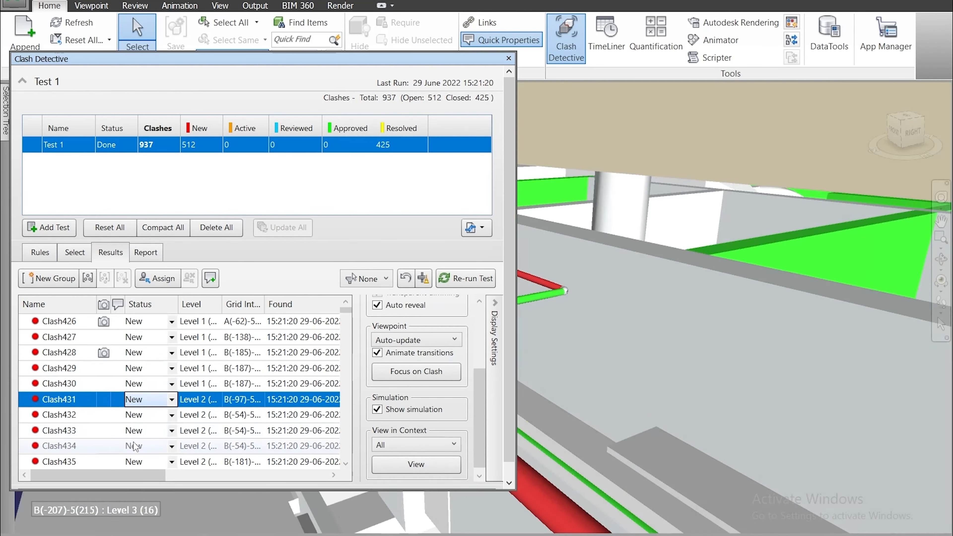
pyautogui.click(135, 447)
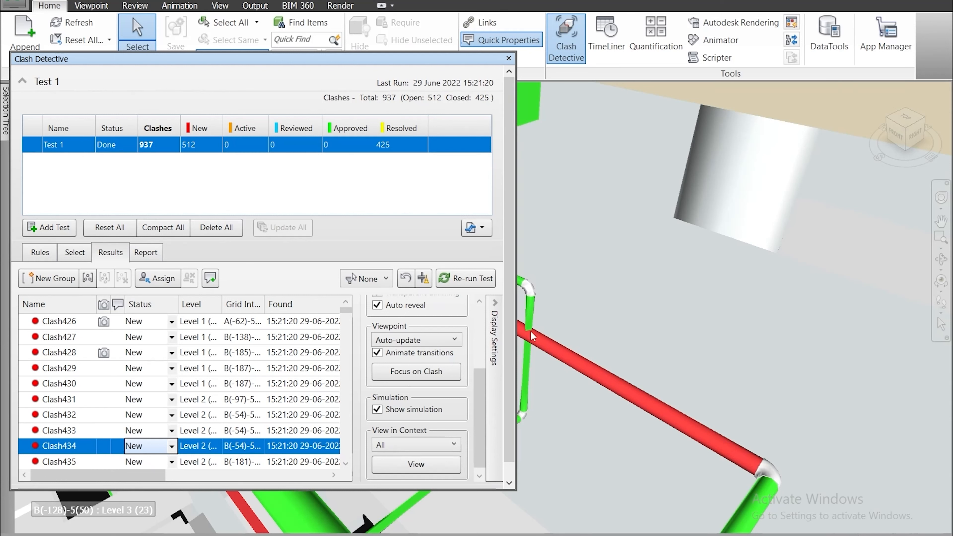
# - Write the clash report for all tests (combined) in XML format and save it to the Desktop as Untitled
pyautogui.click(159, 255)
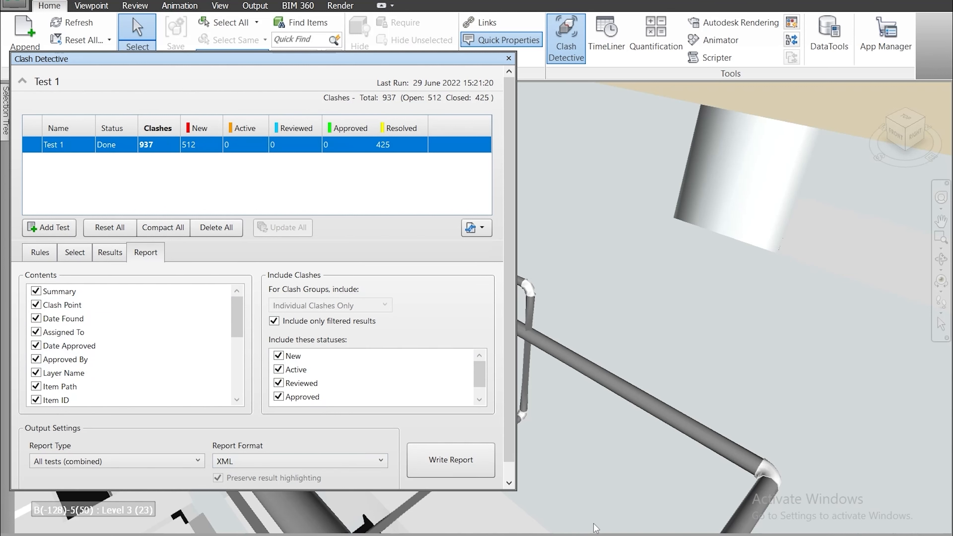
pyautogui.click(482, 470)
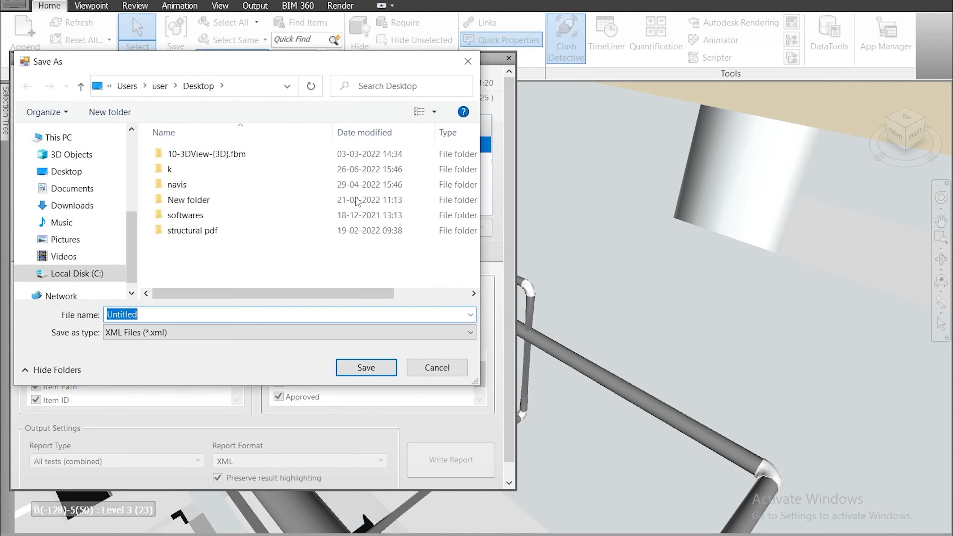
pyautogui.click(74, 143)
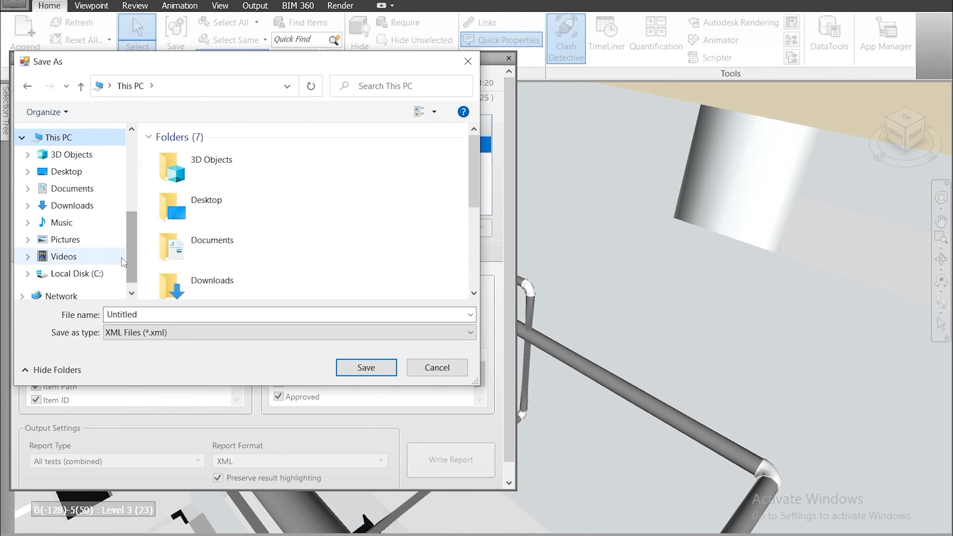
pyautogui.click(87, 182)
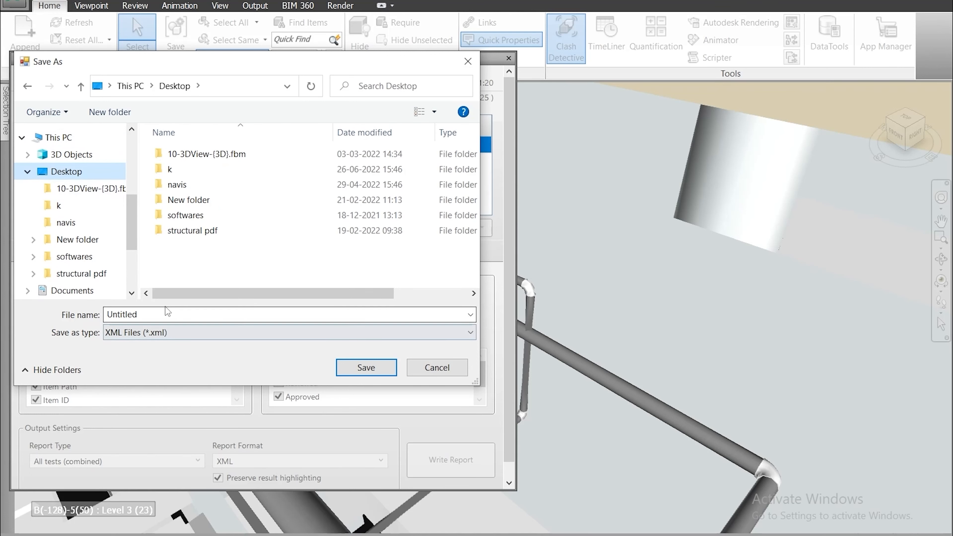
pyautogui.doubleClick(168, 314)
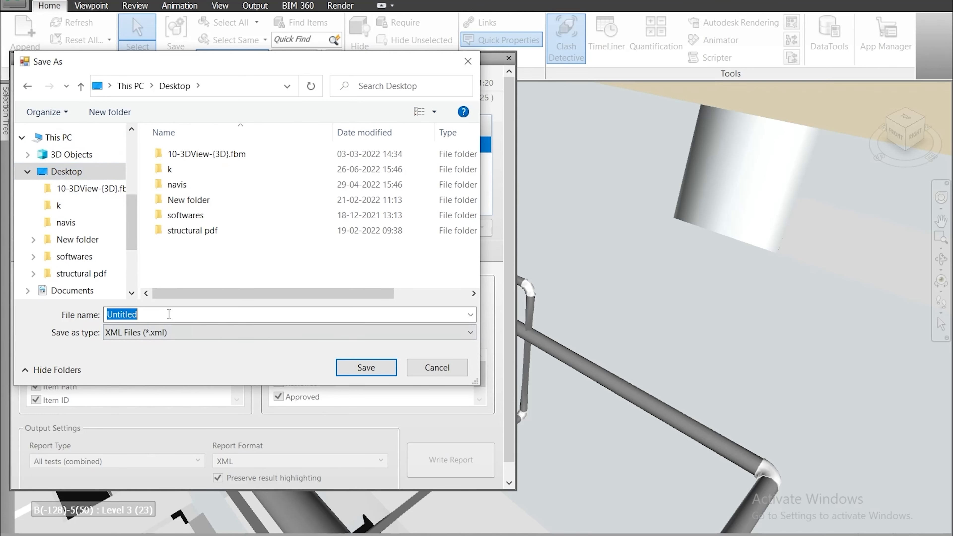
pyautogui.click(359, 369)
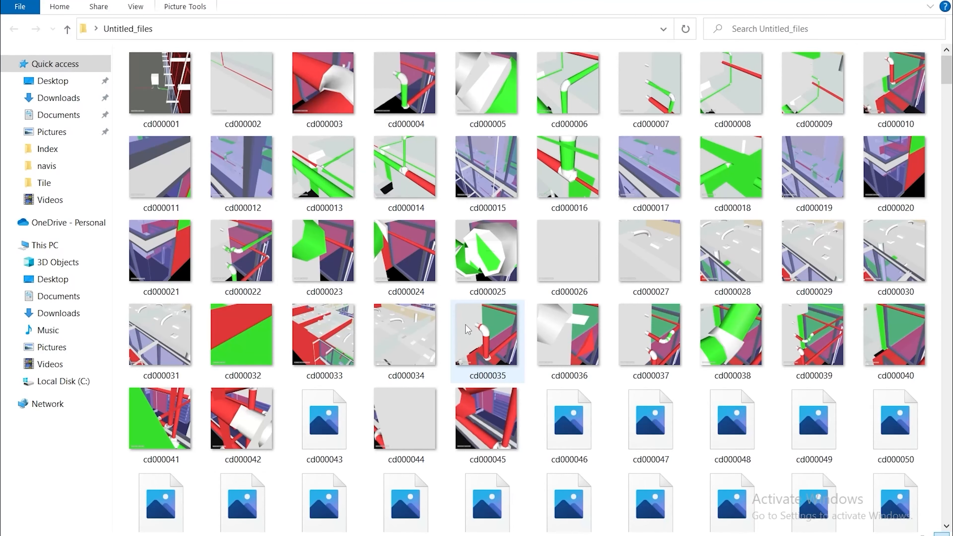
# - Open image cd000001 from the exported Untitled_files folder and examine the clash images one by one through cd000012
pyautogui.click(177, 107)
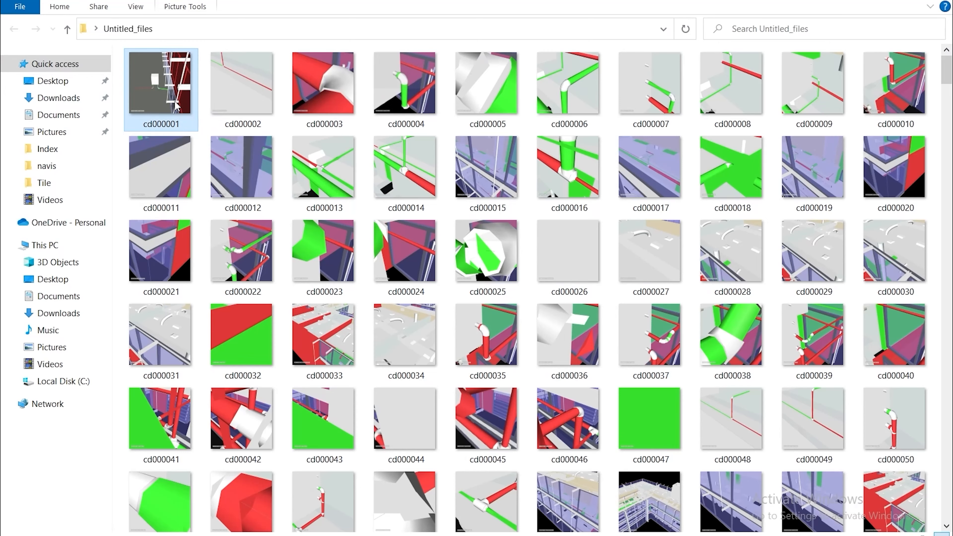
pyautogui.doubleClick(177, 107)
pyautogui.press('Right')
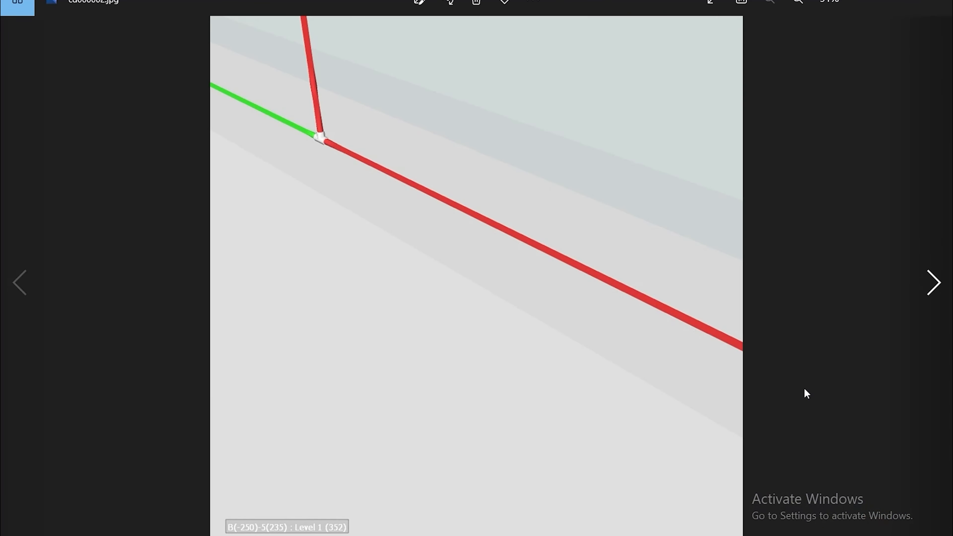
pyautogui.press('Right')
pyautogui.press('Right')
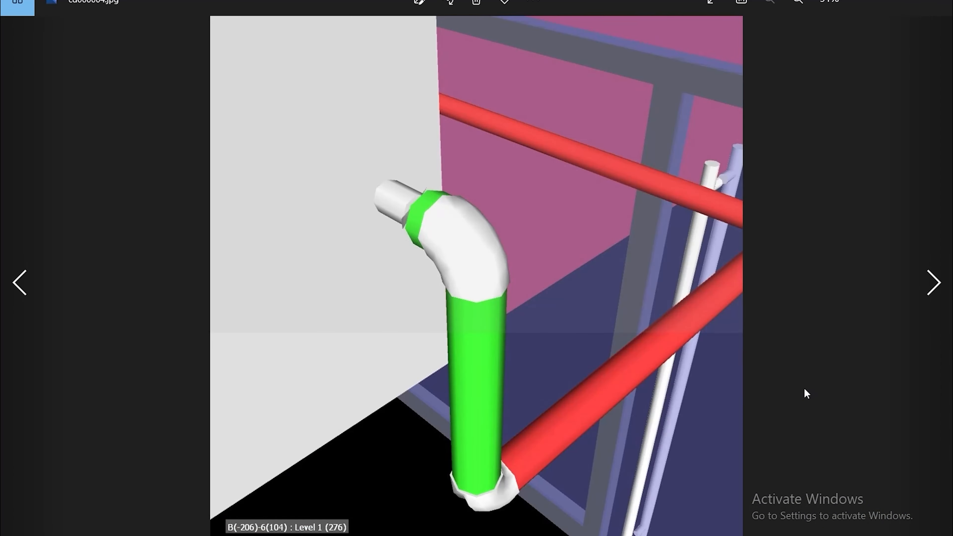
pyautogui.press('Right')
pyautogui.press('Right')
pyautogui.press('Right')
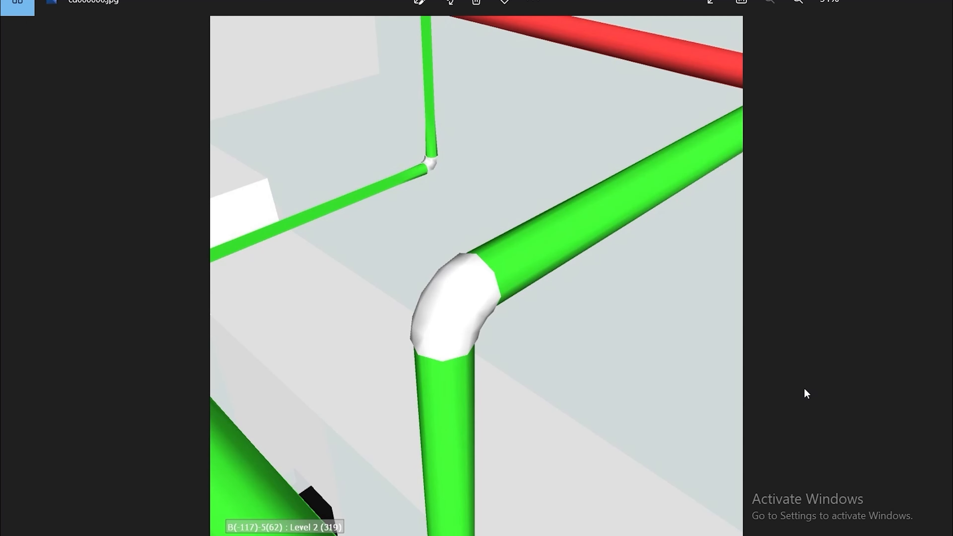
pyautogui.press('Right')
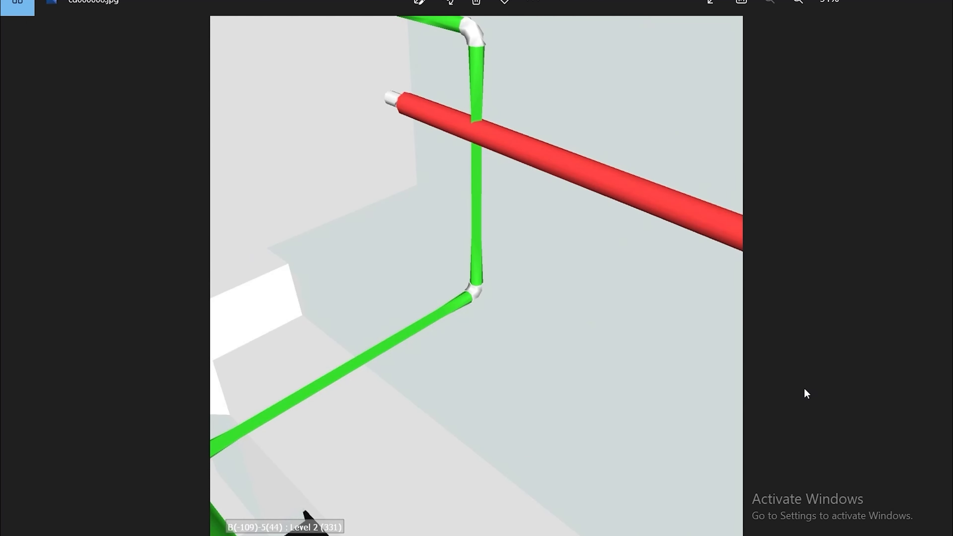
pyautogui.press('Right')
pyautogui.press('Right')
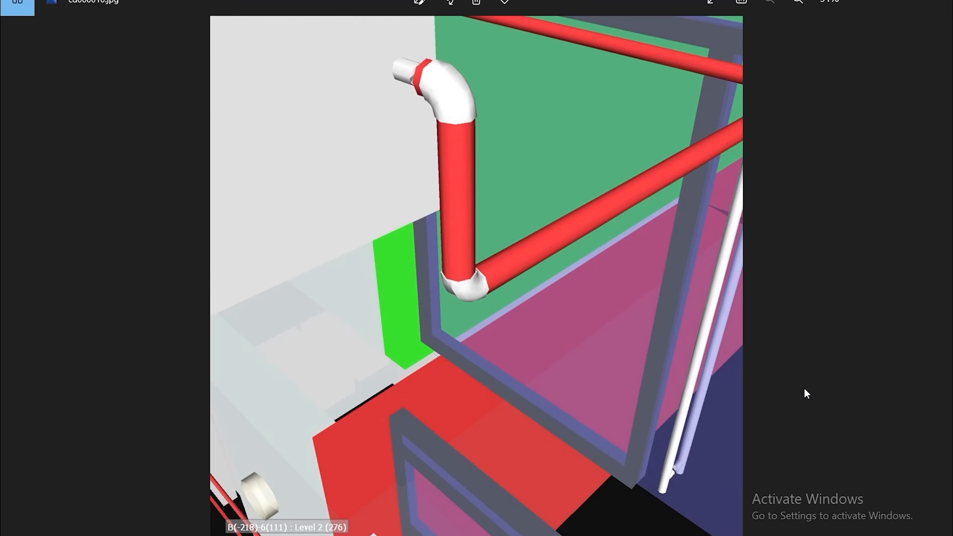
pyautogui.press('Right')
pyautogui.press('Right')
pyautogui.press('Right')
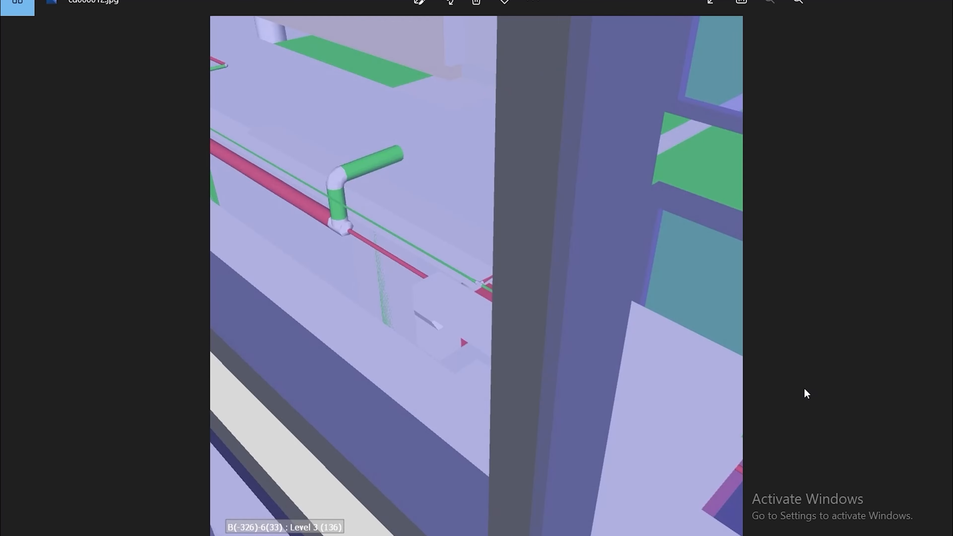